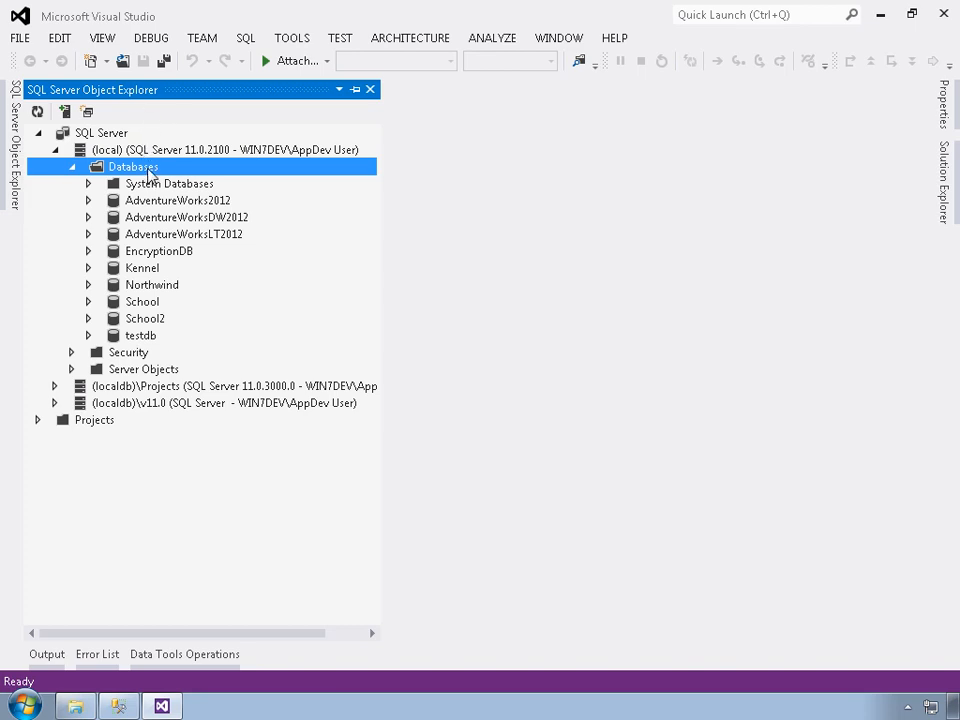
# - Add a new database named Southwind to the local server's Databases
pyautogui.rightClick(148, 172)
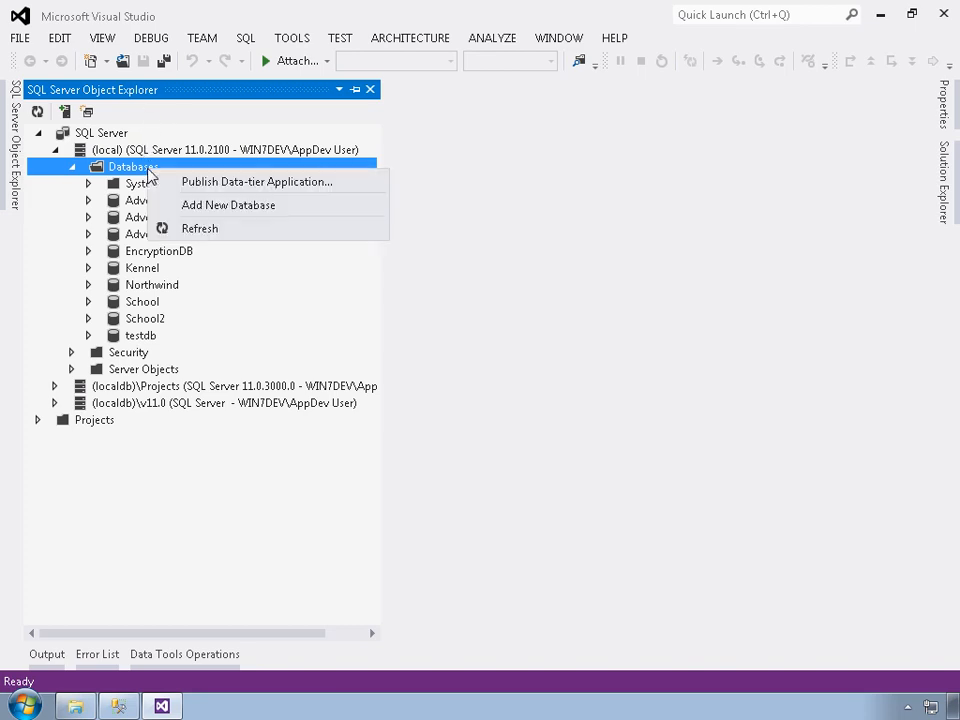
pyautogui.click(201, 212)
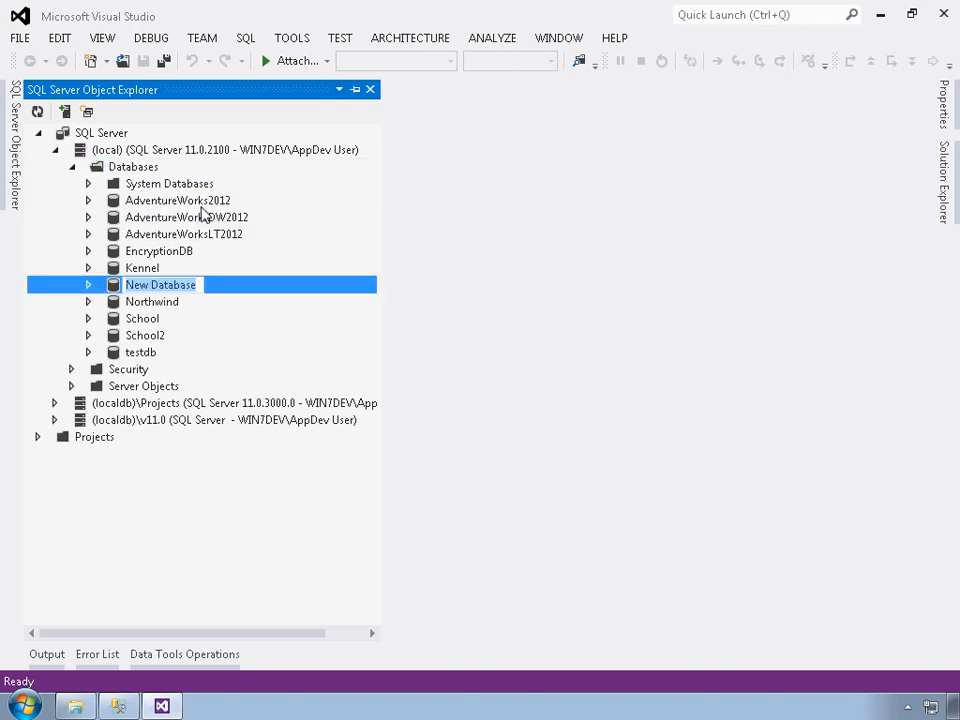
pyautogui.write('Southwind')
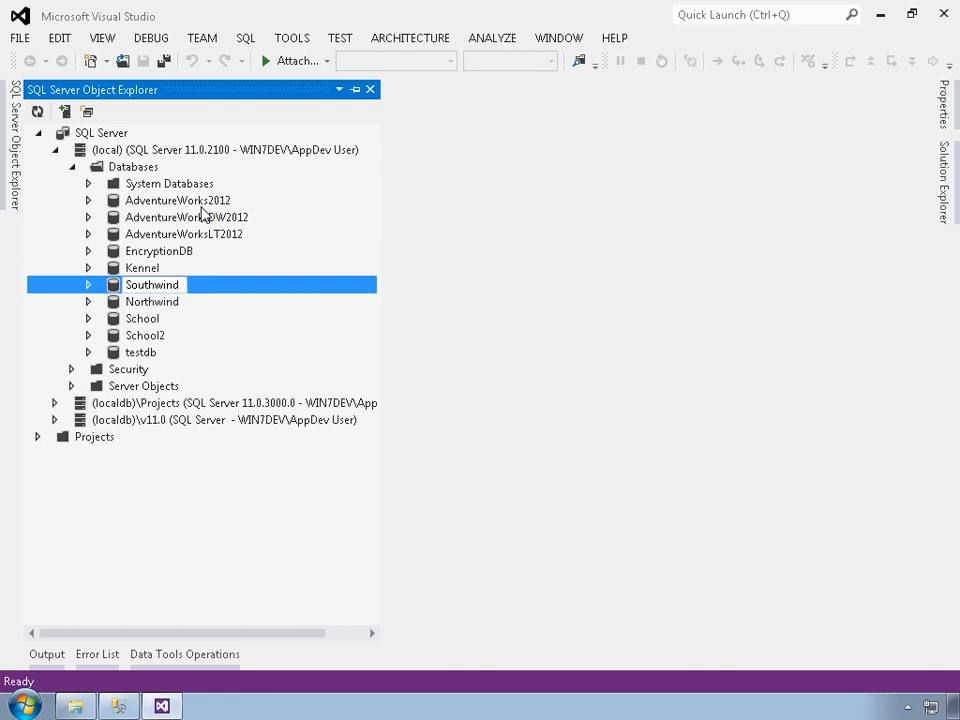
pyautogui.press('Return')
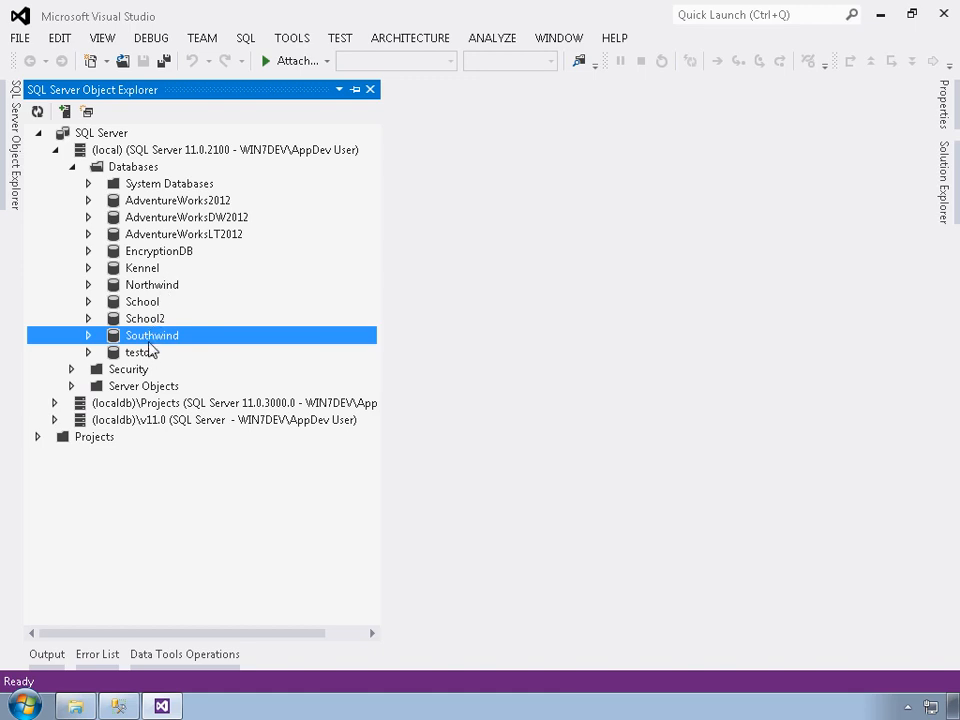
# - Launch Schema Compare with Northwind as the source and begin selecting a target schema
pyautogui.rightClick(160, 286)
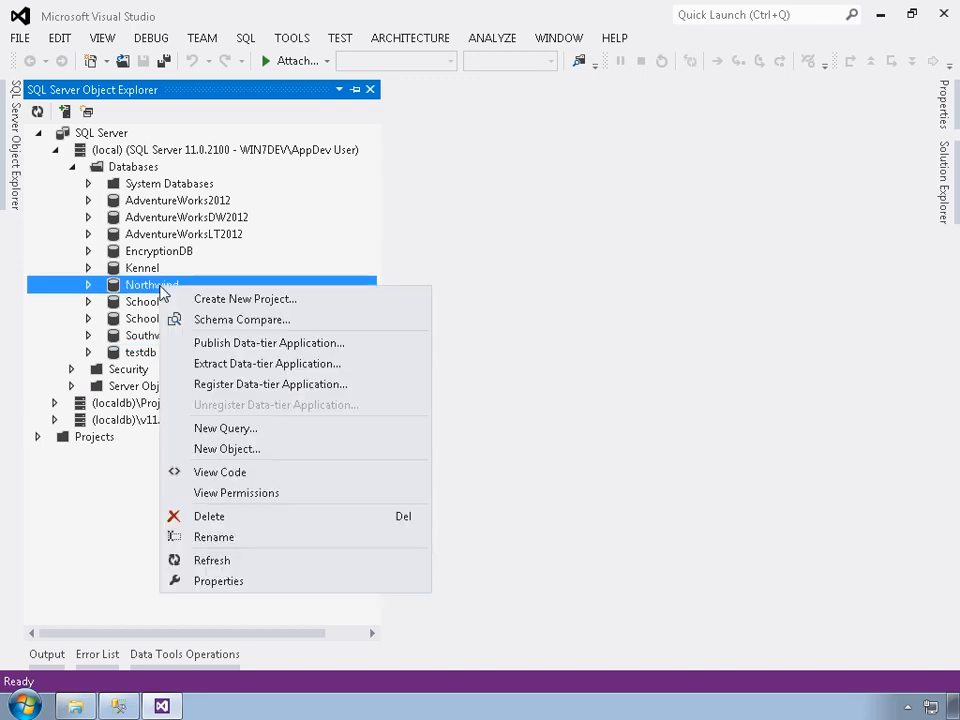
pyautogui.click(225, 320)
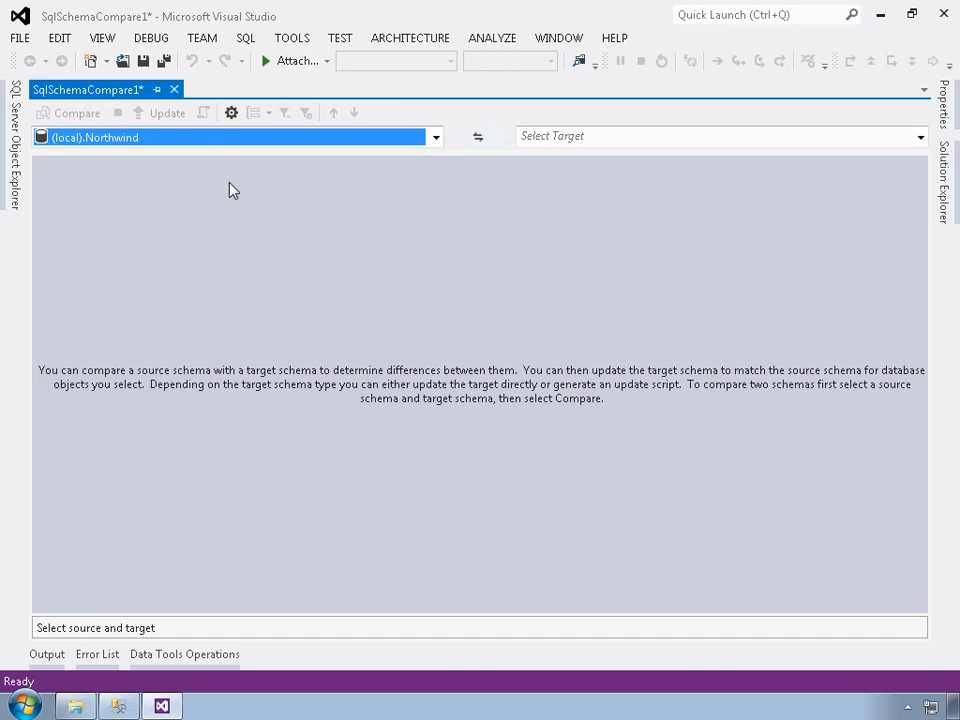
pyautogui.click(645, 140)
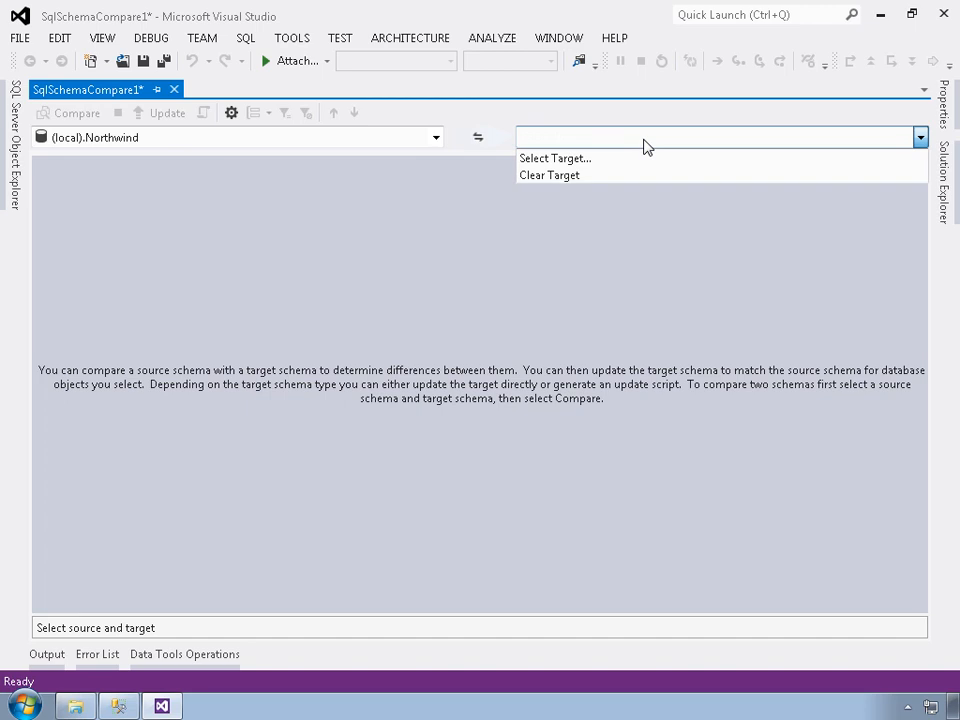
pyautogui.click(551, 159)
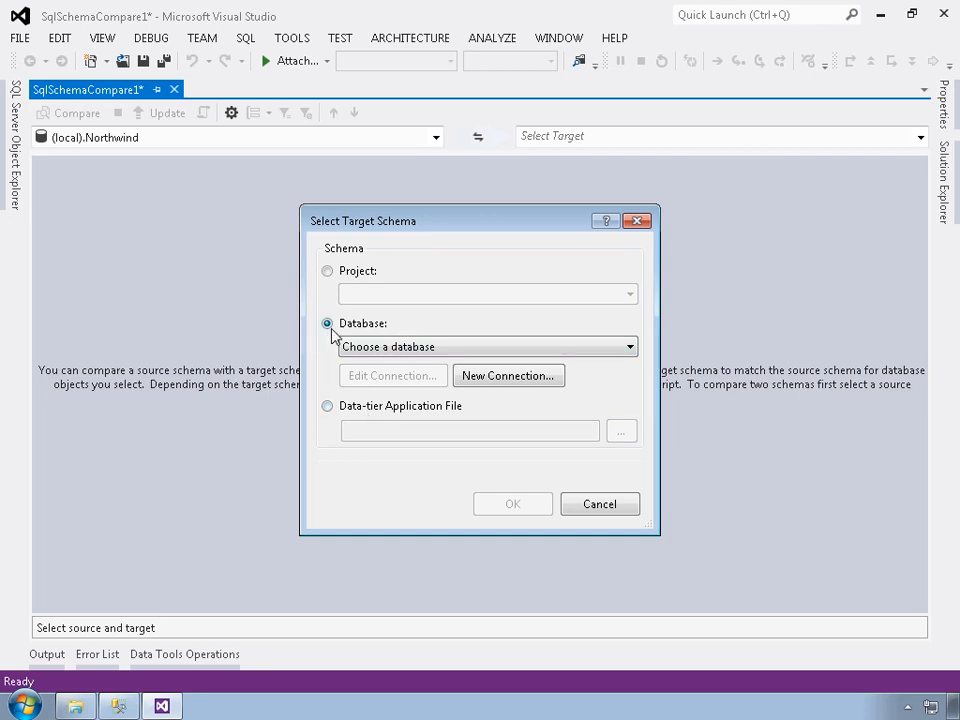
pyautogui.click(393, 347)
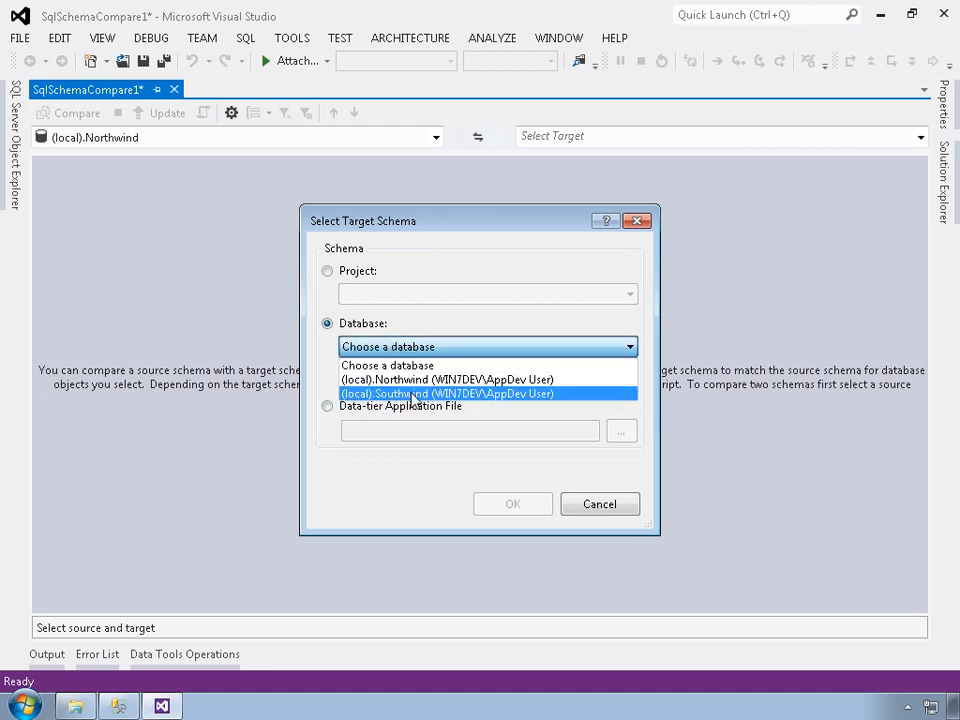
pyautogui.click(486, 411)
pyautogui.click(522, 378)
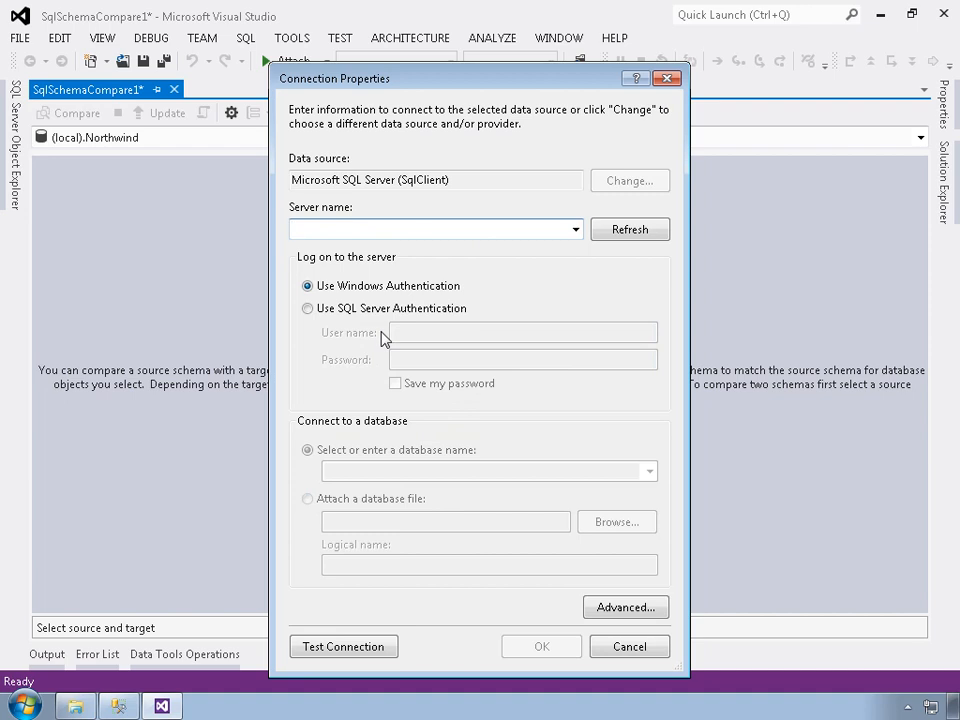
pyautogui.click(629, 647)
# - Set the comparison target to the local Southwind database
pyautogui.click(490, 347)
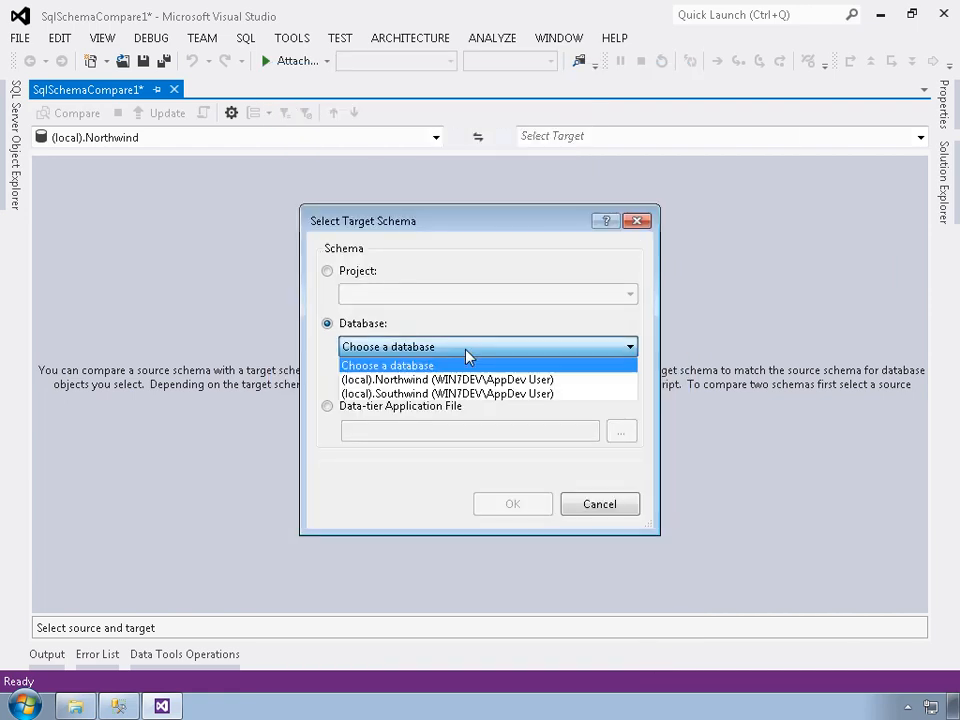
pyautogui.click(397, 396)
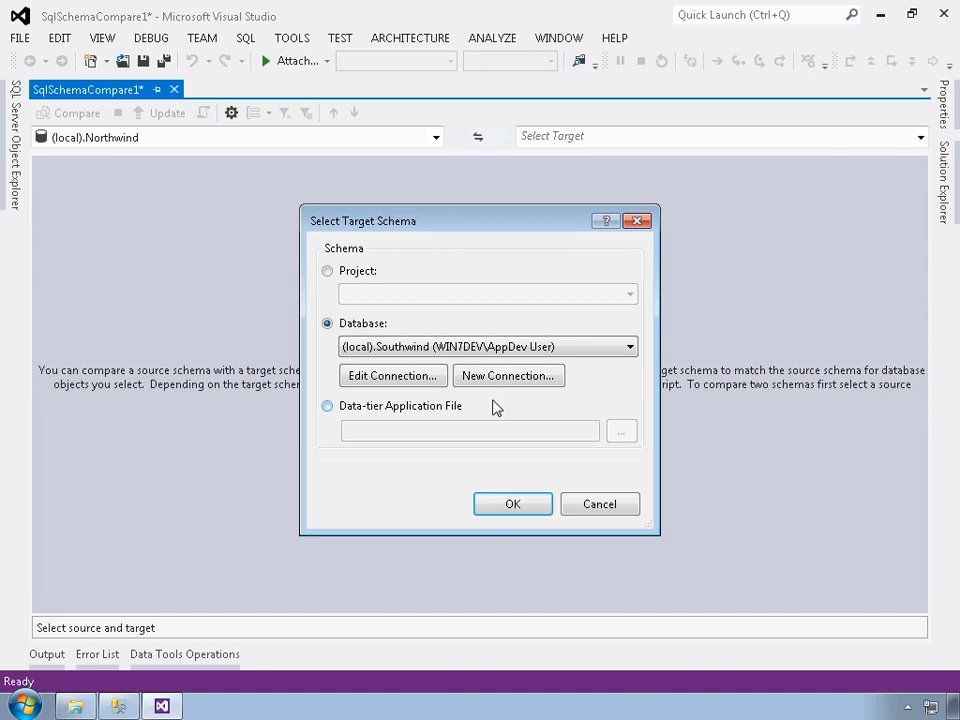
pyautogui.click(522, 506)
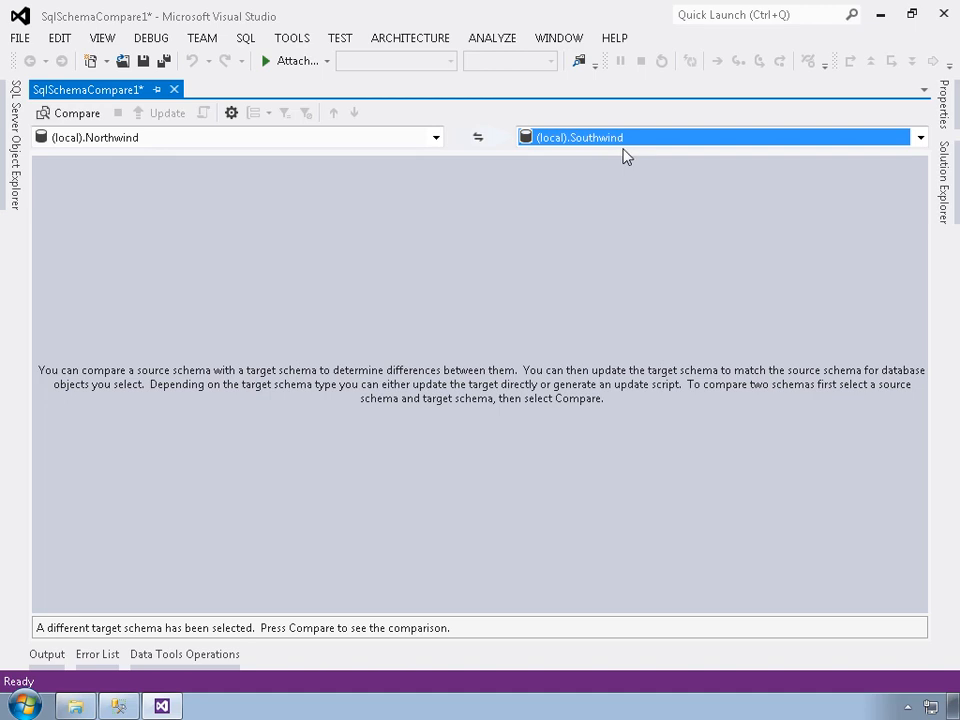
# - Review the schema compare options, including the General settings and the Application-scoped object types
pyautogui.click(232, 115)
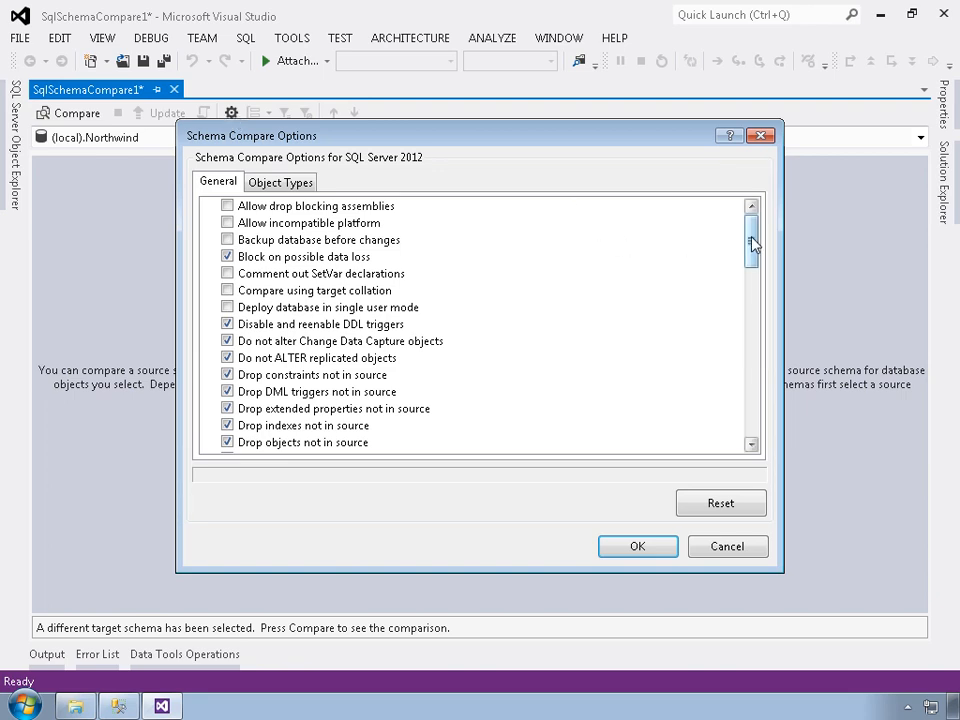
pyautogui.moveTo(752, 245); pyautogui.dragTo(755, 219)
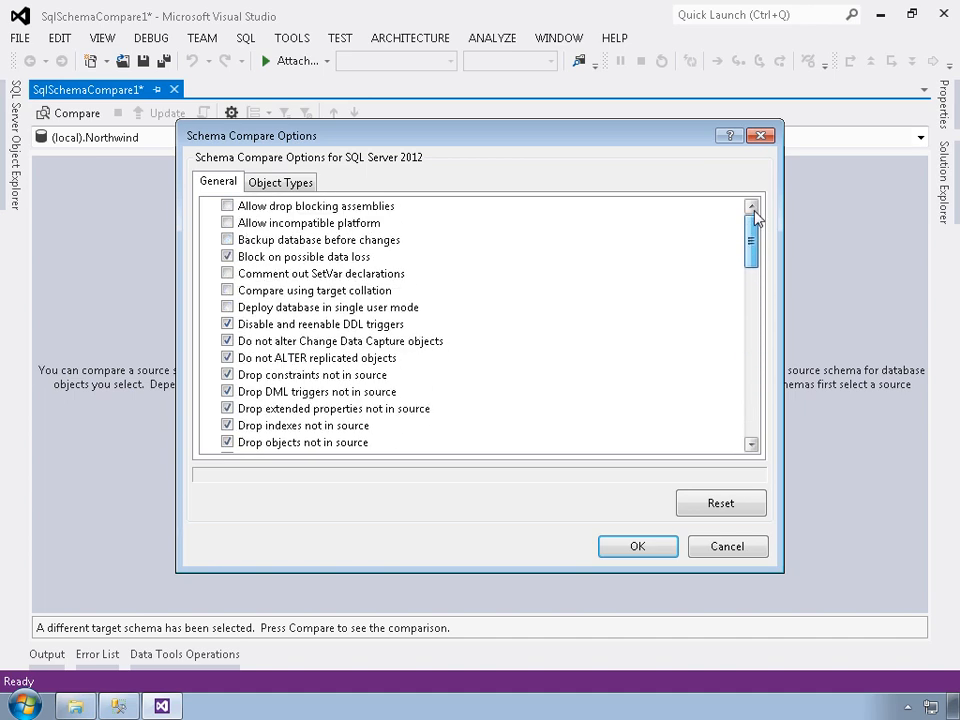
pyautogui.click(265, 186)
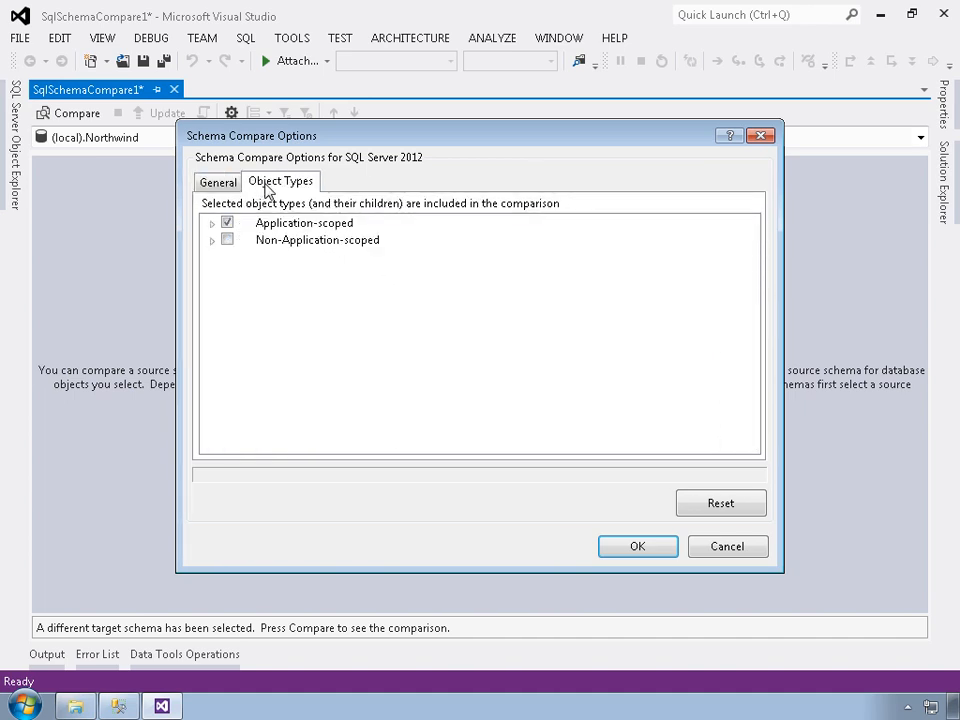
pyautogui.click(211, 224)
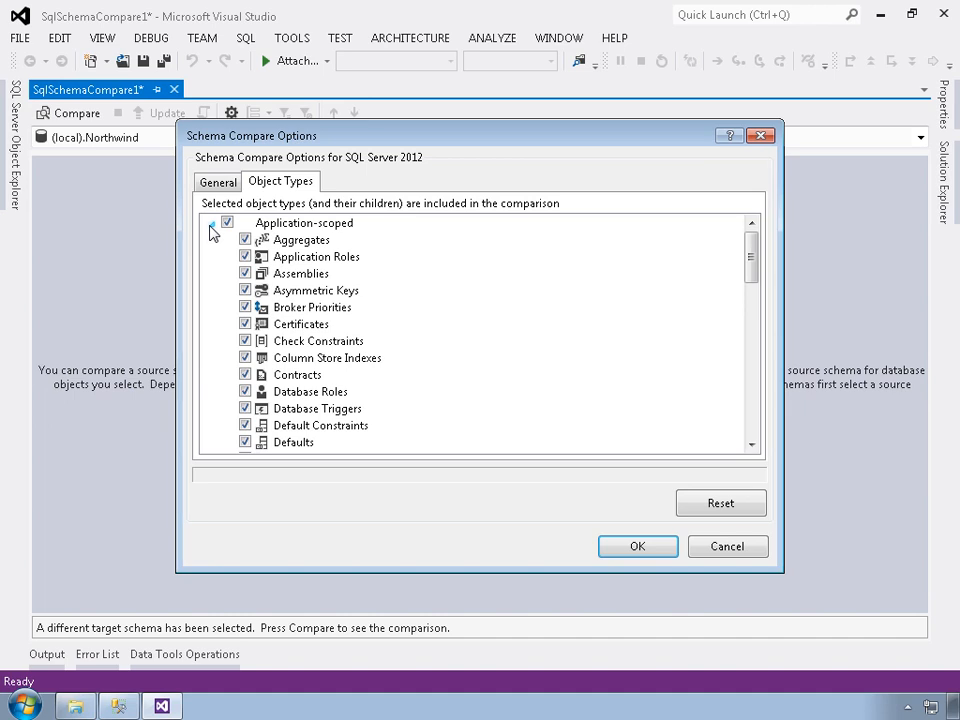
pyautogui.click(729, 549)
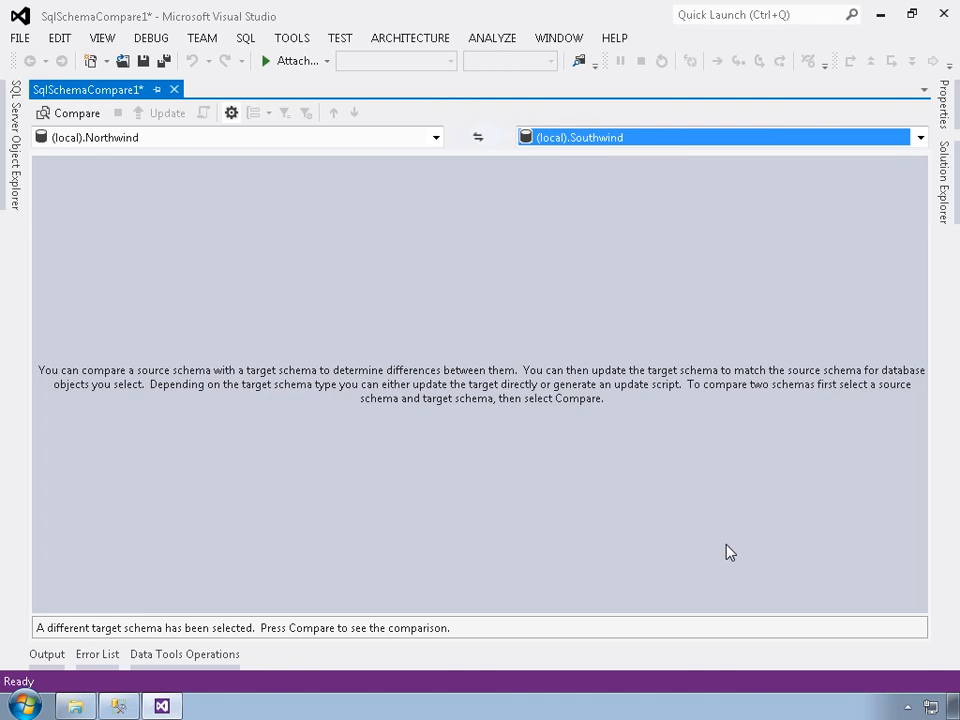
# - Run the schema comparison and try toggling inclusion of the Categories and CustomerCustomerDemo tables
pyautogui.click(66, 116)
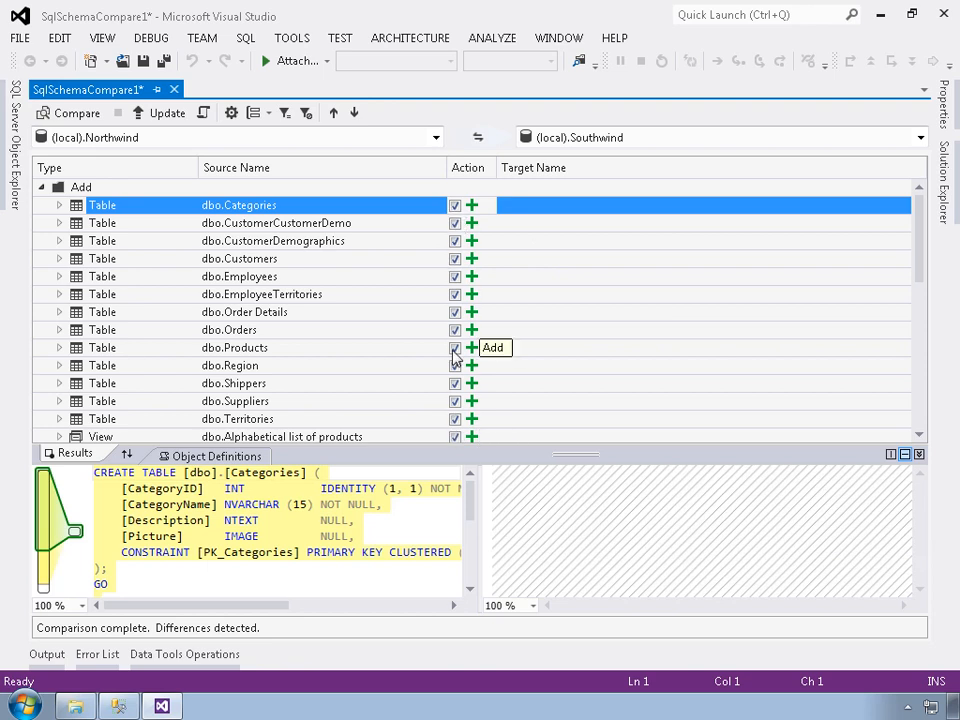
pyautogui.click(455, 206)
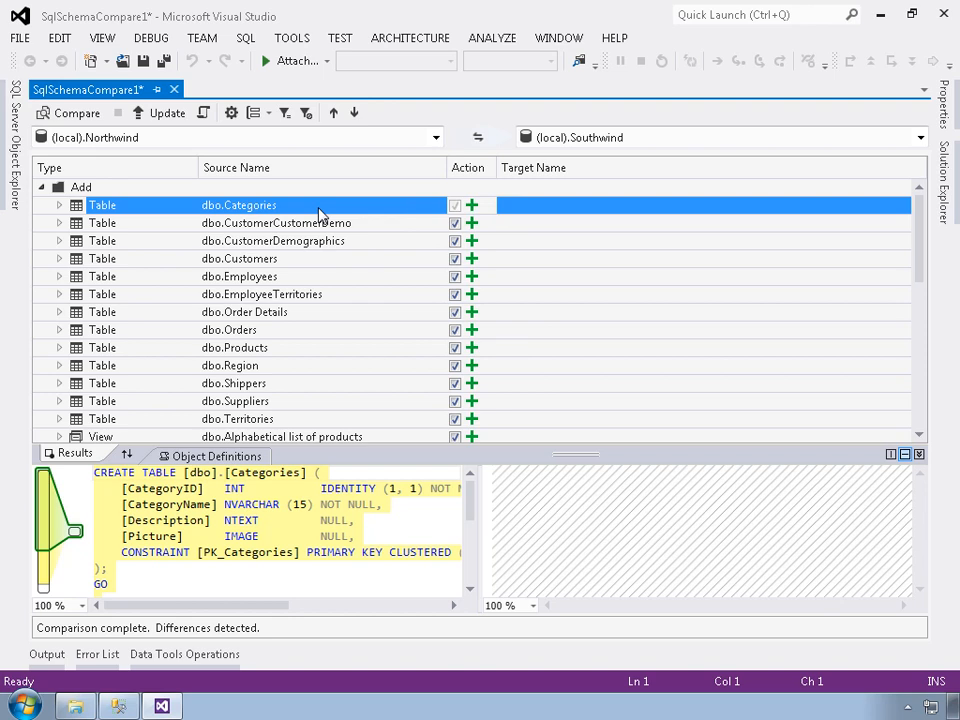
pyautogui.click(455, 206)
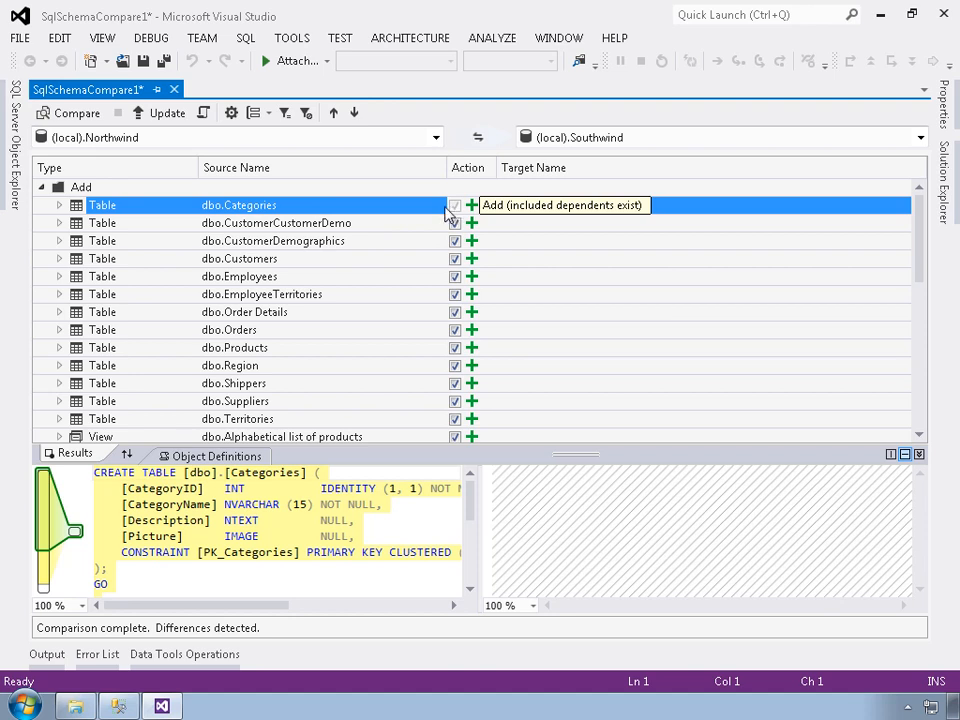
pyautogui.click(455, 224)
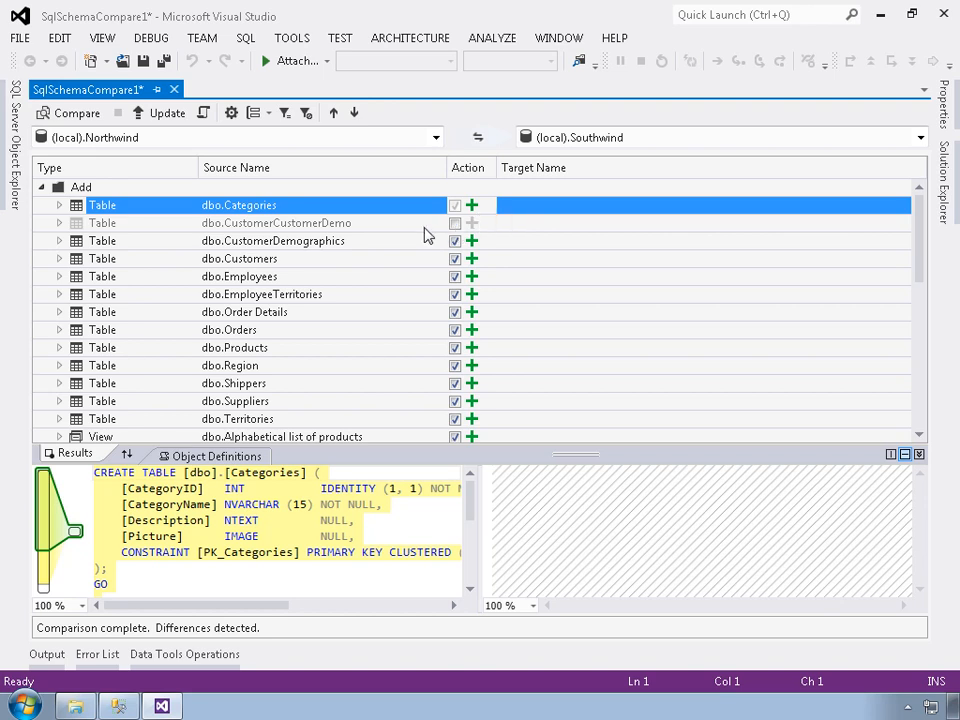
pyautogui.click(455, 224)
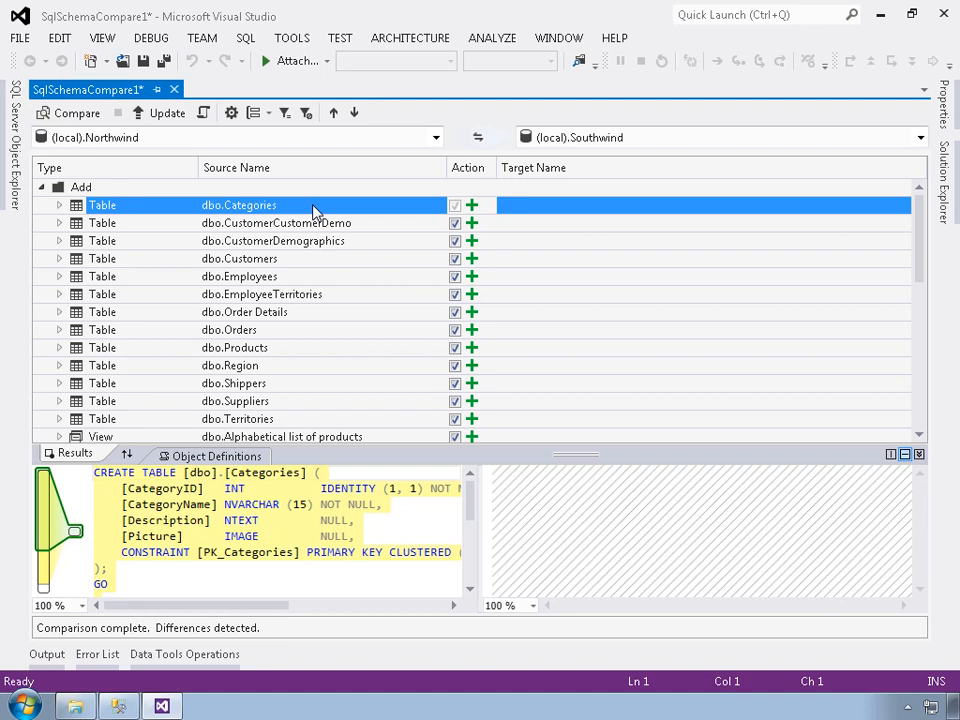
pyautogui.click(455, 206)
# - Inspect the EmployeeTerritories table and CustOrdersOrders procedure definitions in the comparison results
pyautogui.click(293, 300)
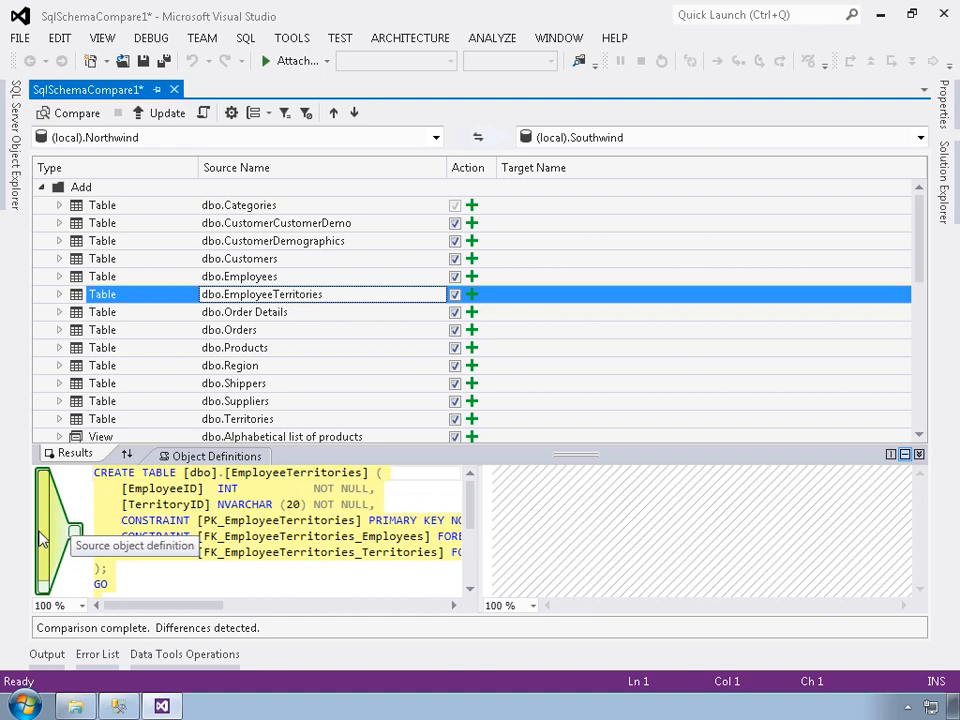
pyautogui.moveTo(472, 512)
pyautogui.mouseDown()
pyautogui.moveTo(474, 544)
pyautogui.moveTo(475, 490)
pyautogui.mouseUp()
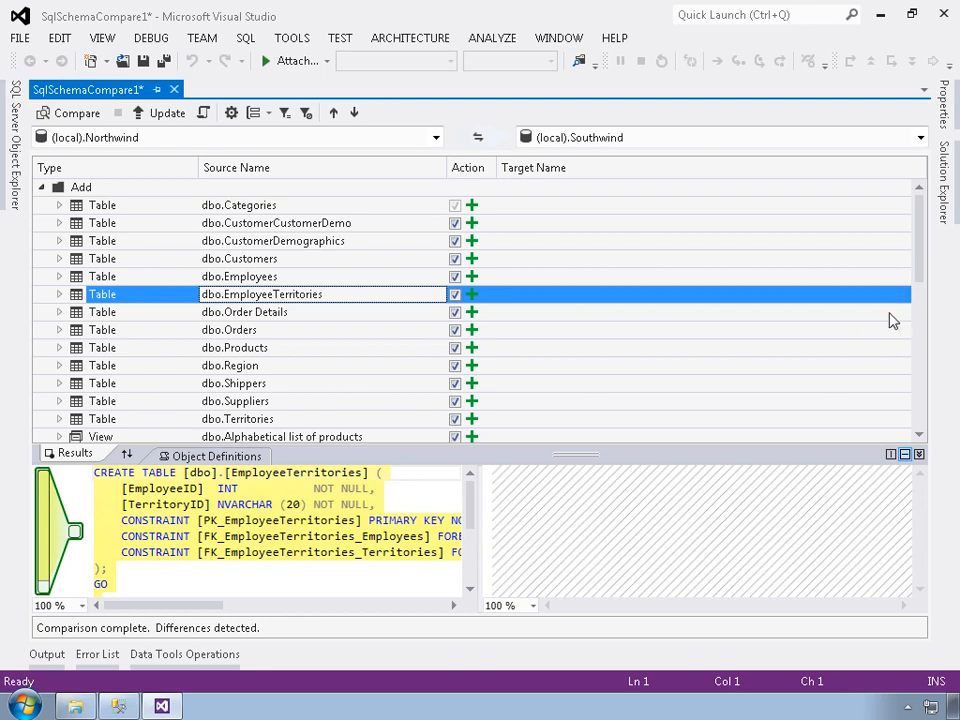
pyautogui.moveTo(925, 246); pyautogui.dragTo(926, 388)
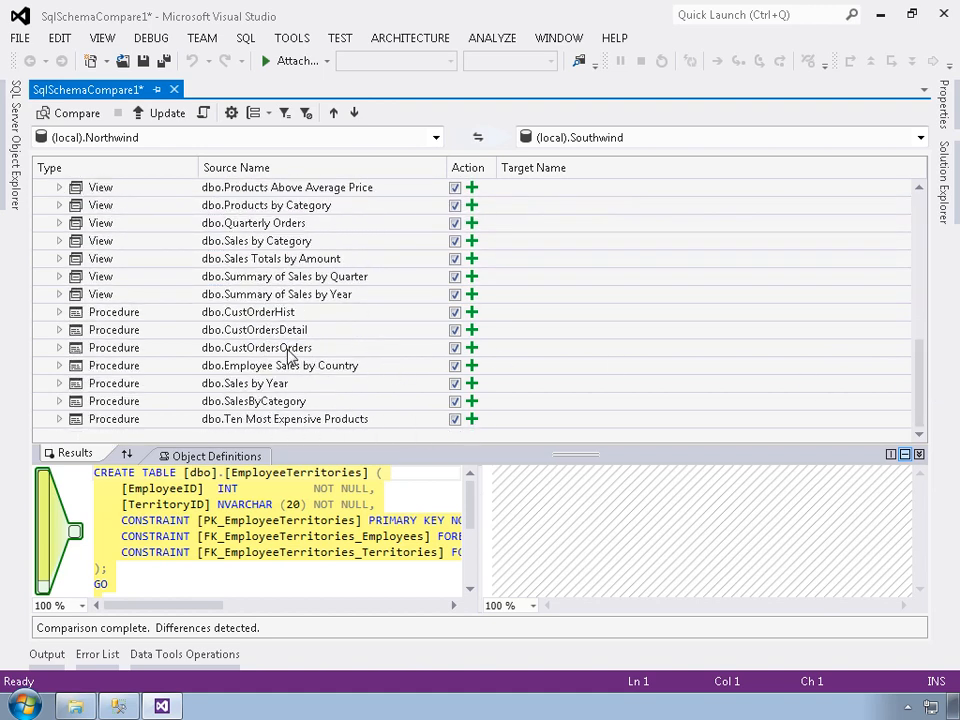
pyautogui.click(287, 350)
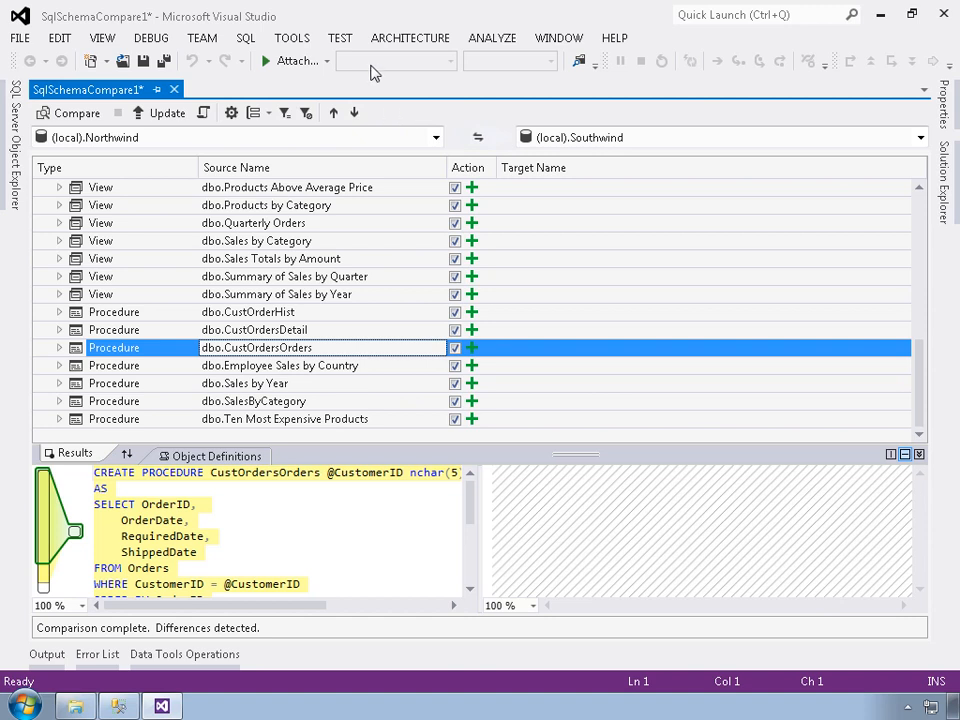
# - Update the Southwind target with the compared Northwind schema and confirm the update
pyautogui.click(160, 113)
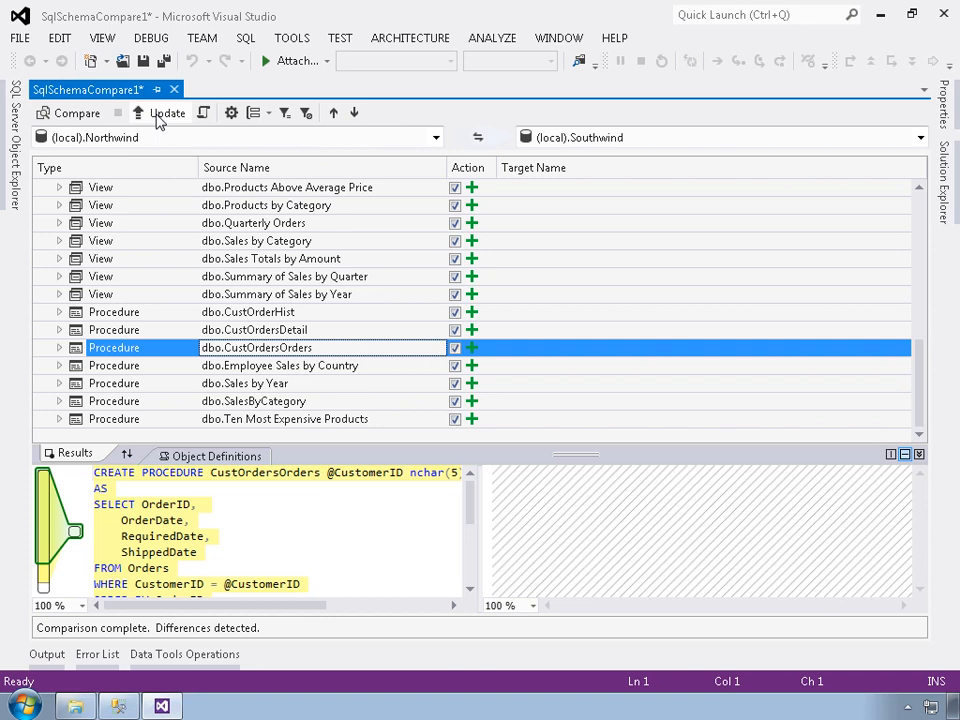
pyautogui.click(160, 113)
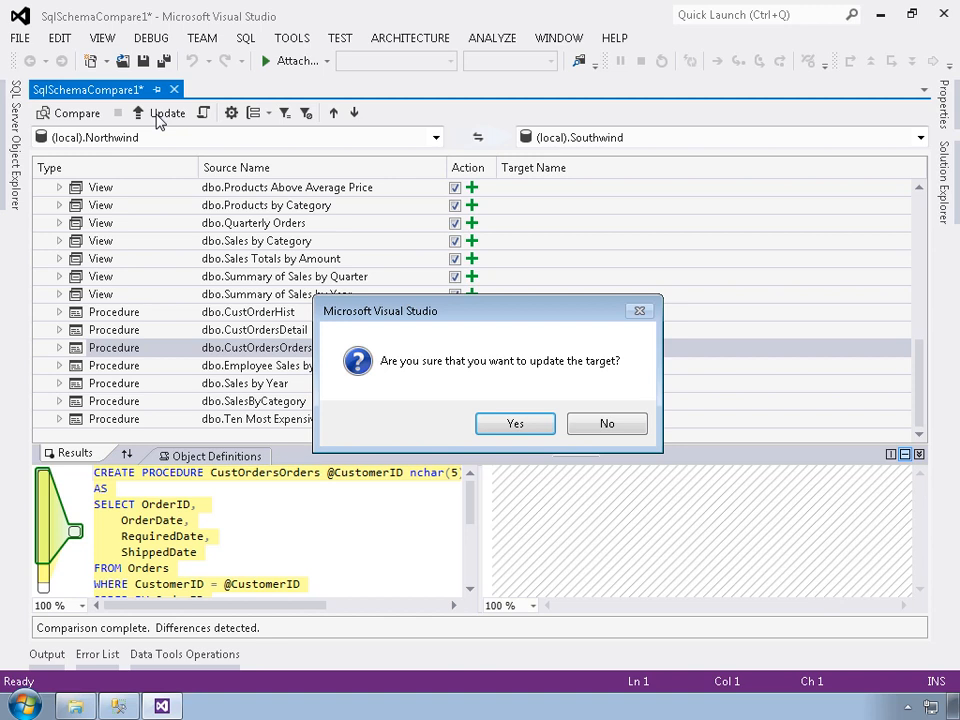
pyautogui.click(512, 423)
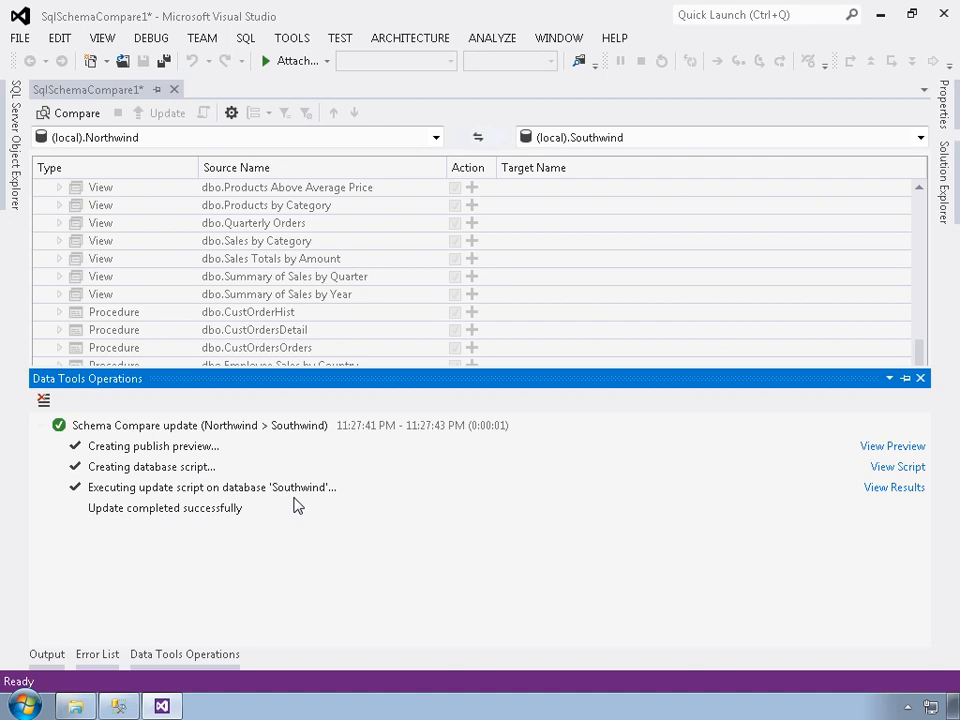
# - Browse the Southwind database's tables and views in the SQL Server Object Explorer
pyautogui.click(17, 172)
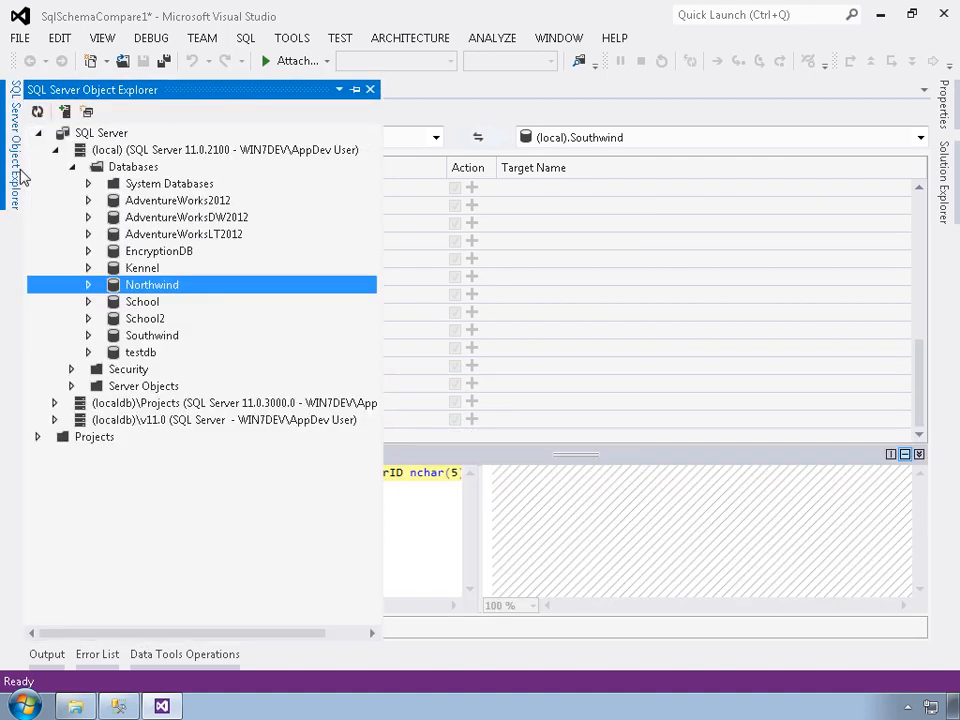
pyautogui.click(88, 336)
pyautogui.click(104, 354)
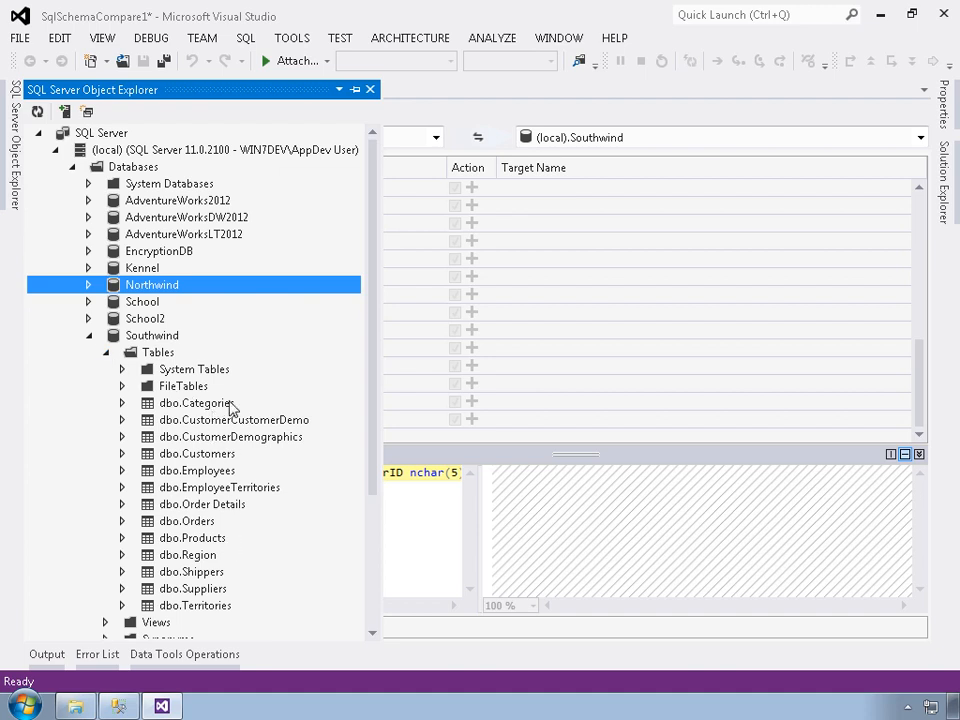
pyautogui.scroll(-3, 230, 407)
pyautogui.click(106, 471)
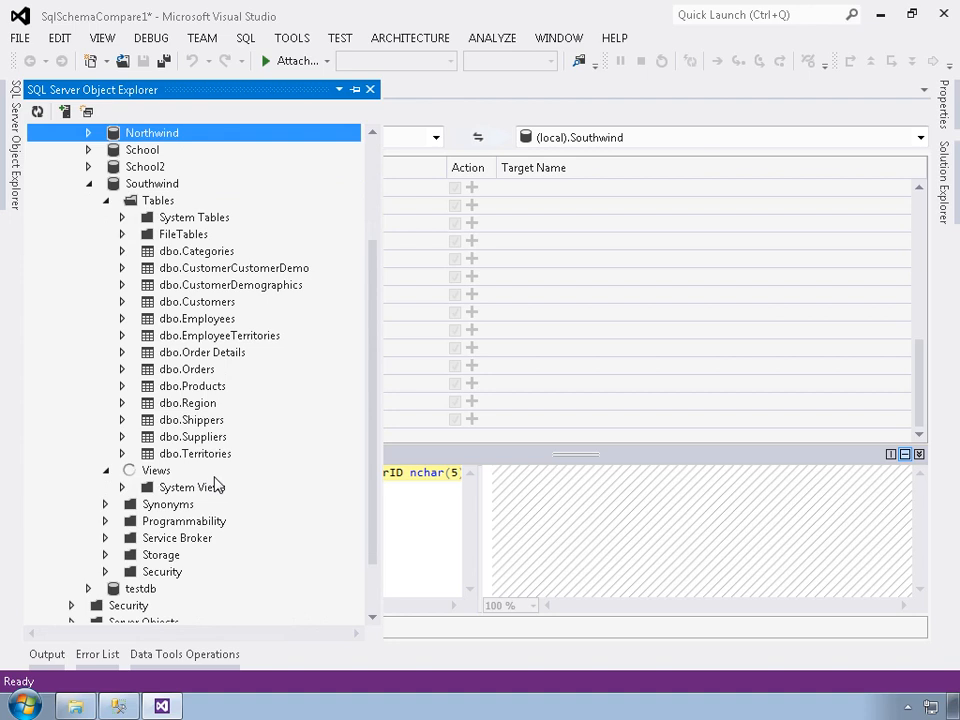
pyautogui.scroll(-4, 220, 485)
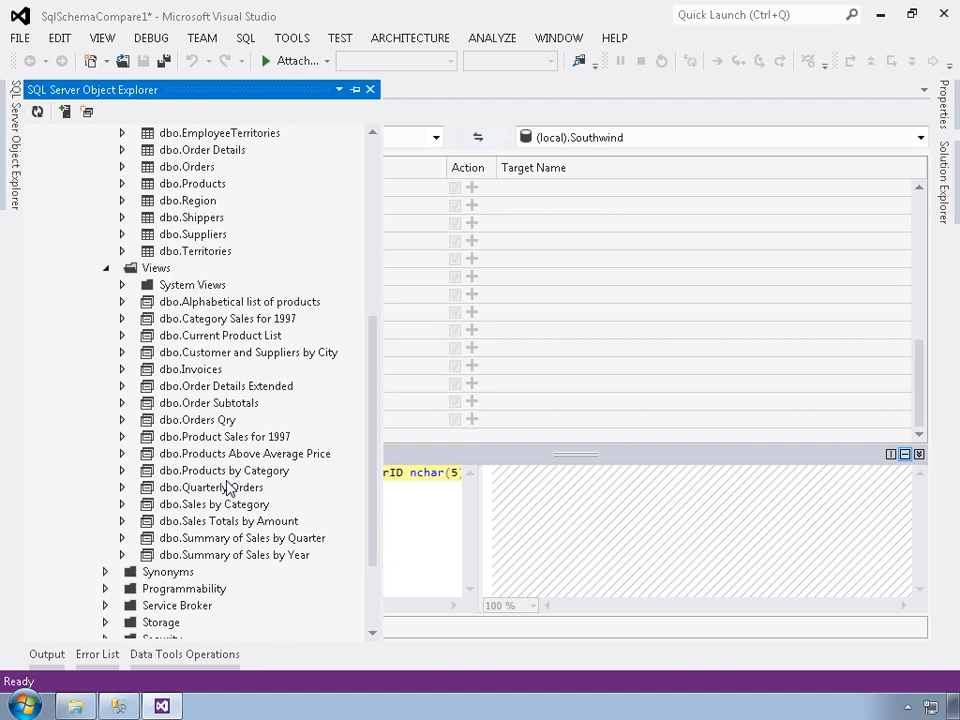
pyautogui.click(373, 232)
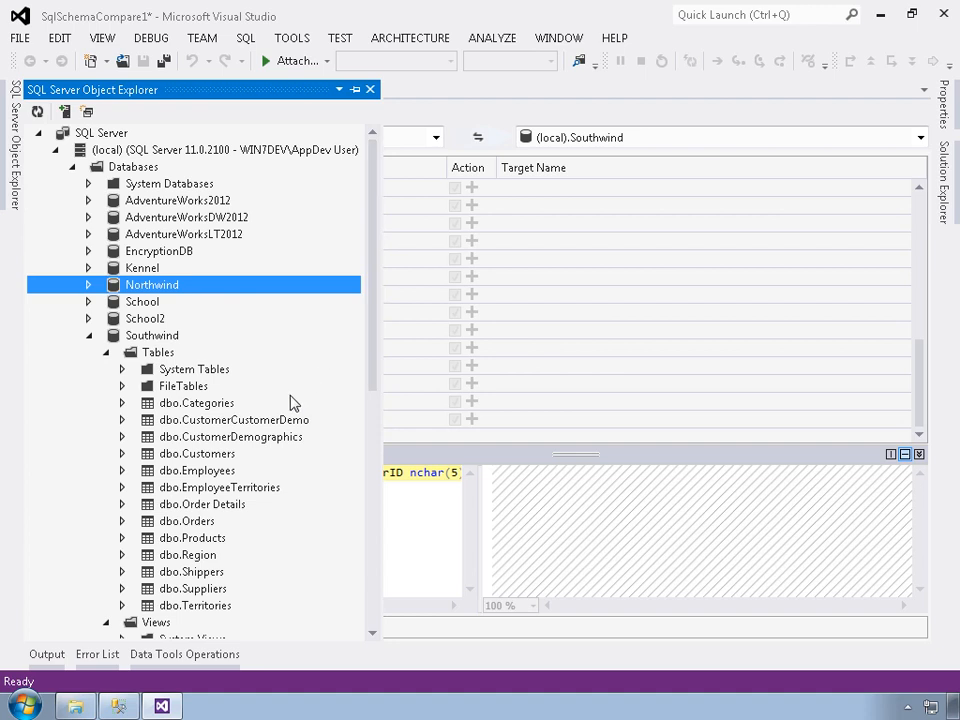
# - Open the Southwind dbo.Categories table's data
pyautogui.rightClick(221, 404)
pyautogui.click(274, 501)
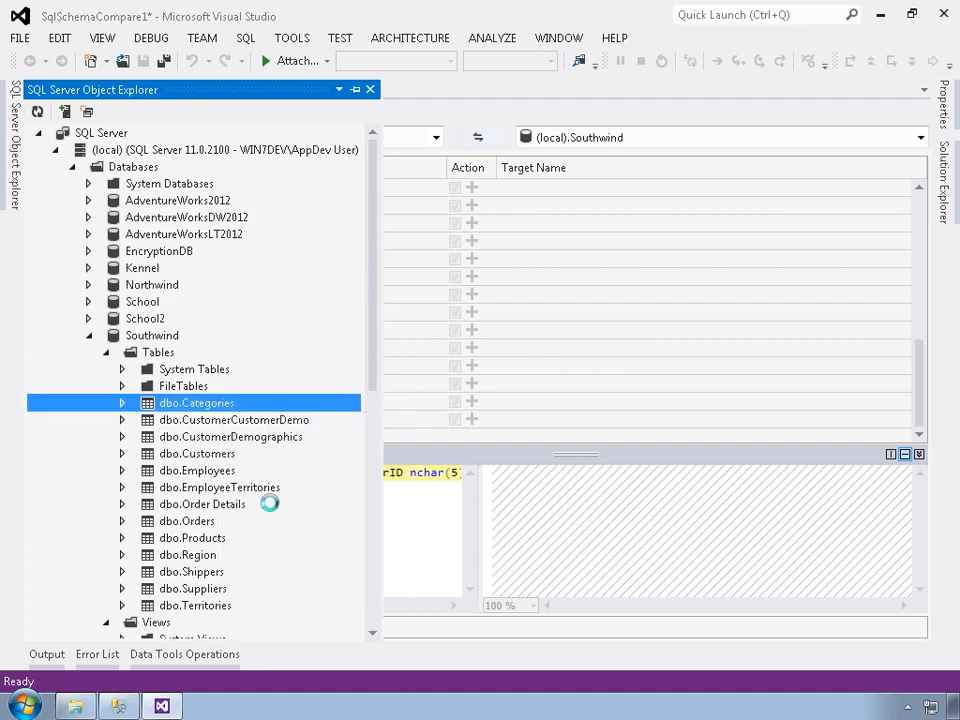